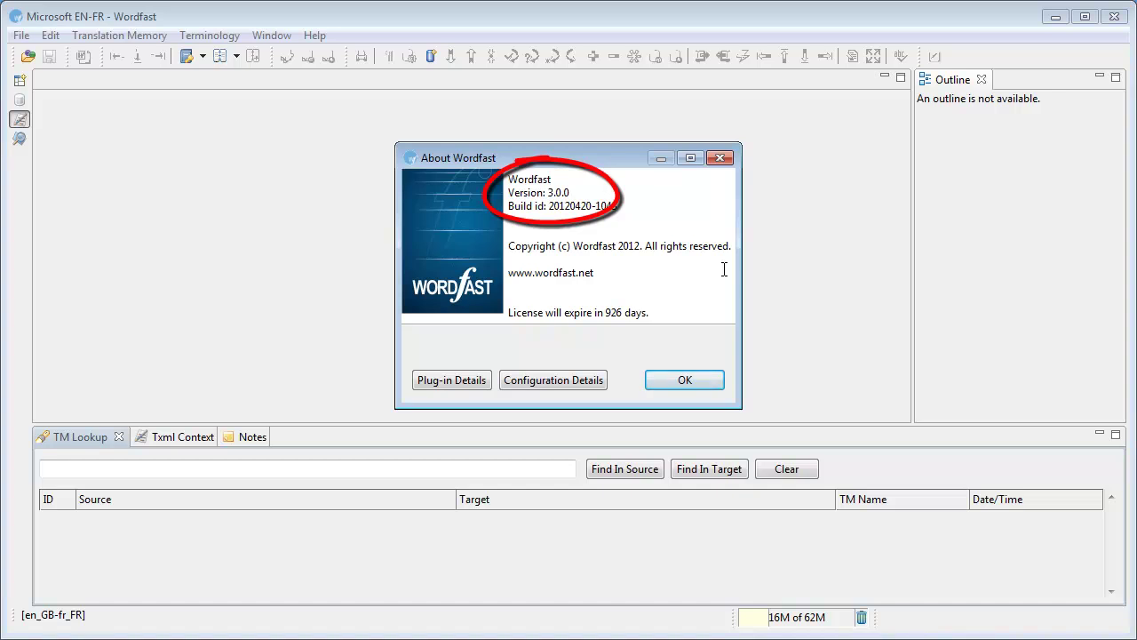
Step: Close the About Wordfast dialog for version 3.0.0
click(684, 377)
Step: Open Edit > Preferences at Machine Translation > Google Translate, where Google is enabled as primary
click(50, 35)
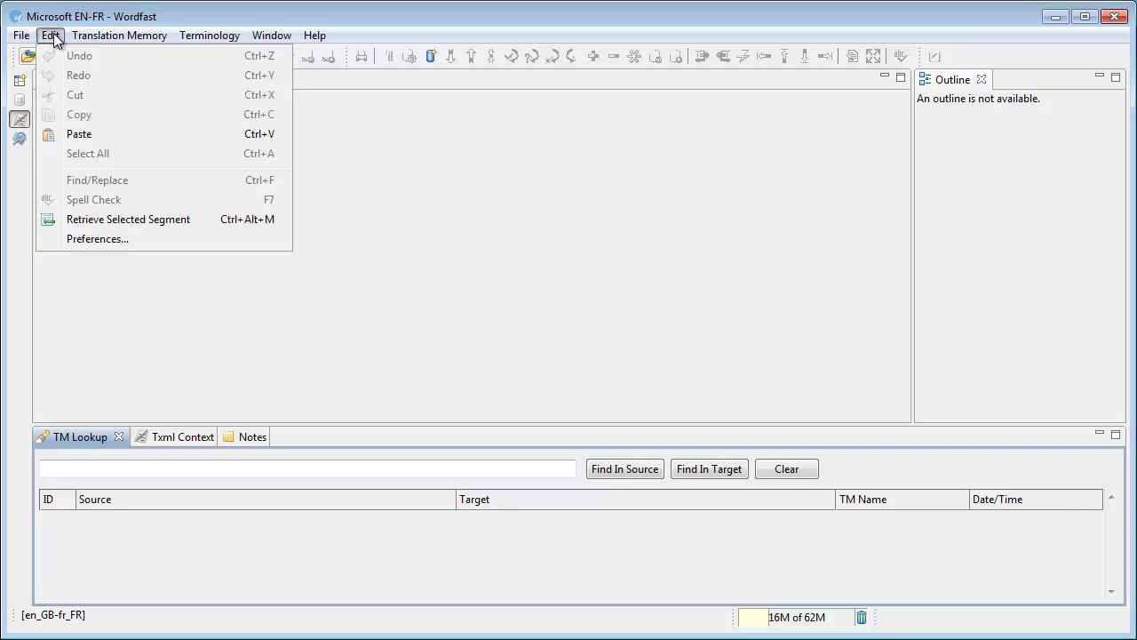
click(96, 239)
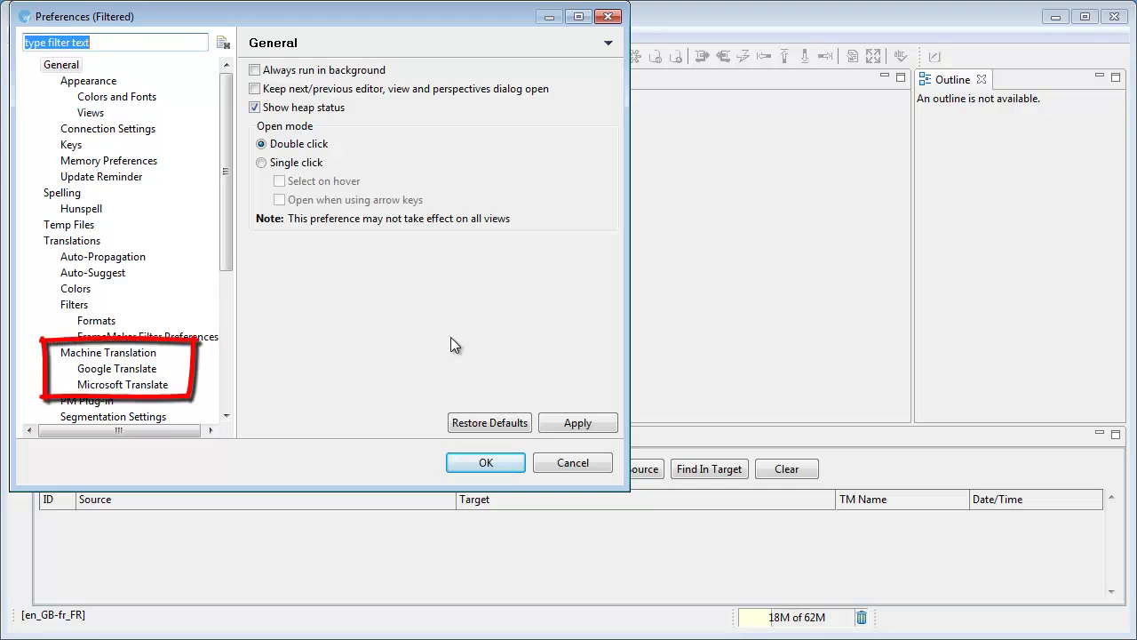
click(117, 369)
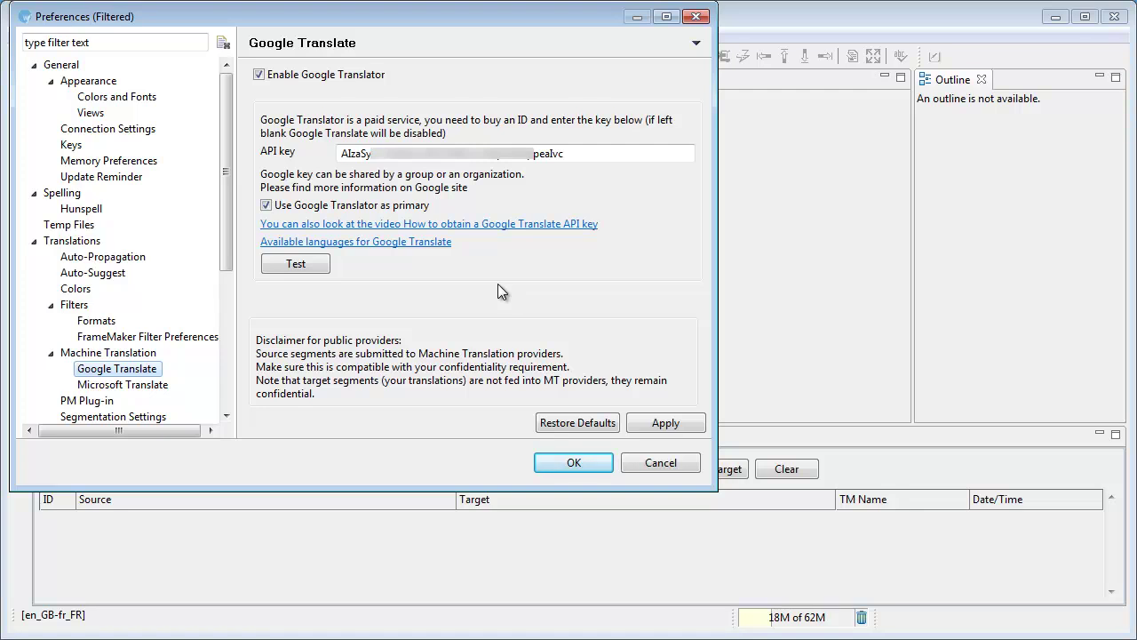
Step: View the Microsoft Translate preferences, where Microsoft Translator is enabled but not primary
click(147, 386)
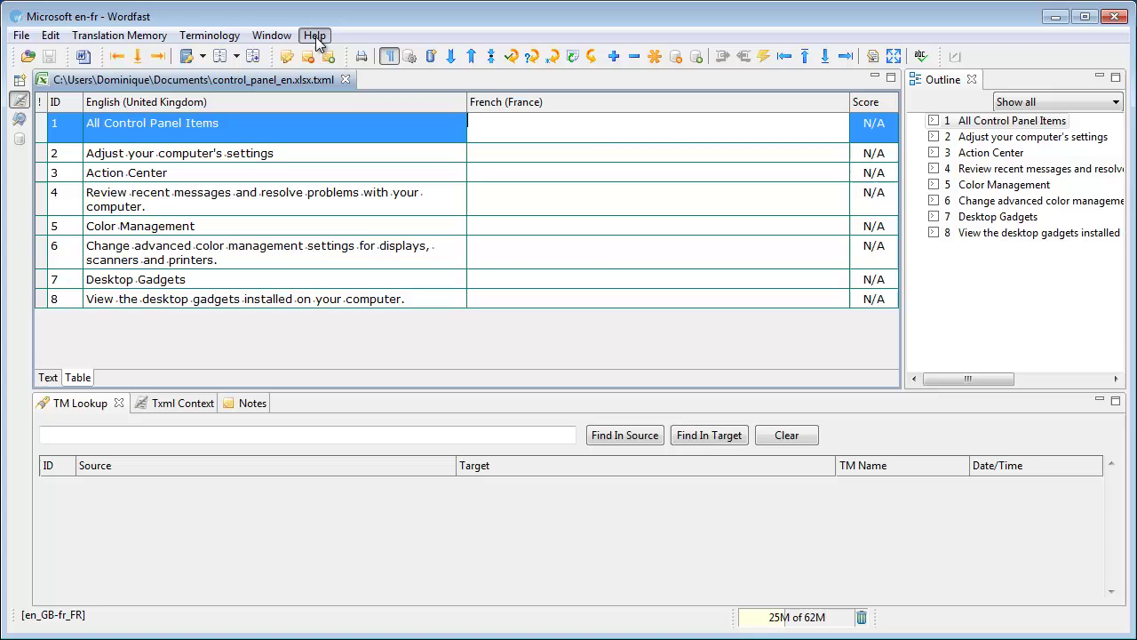
click(316, 38)
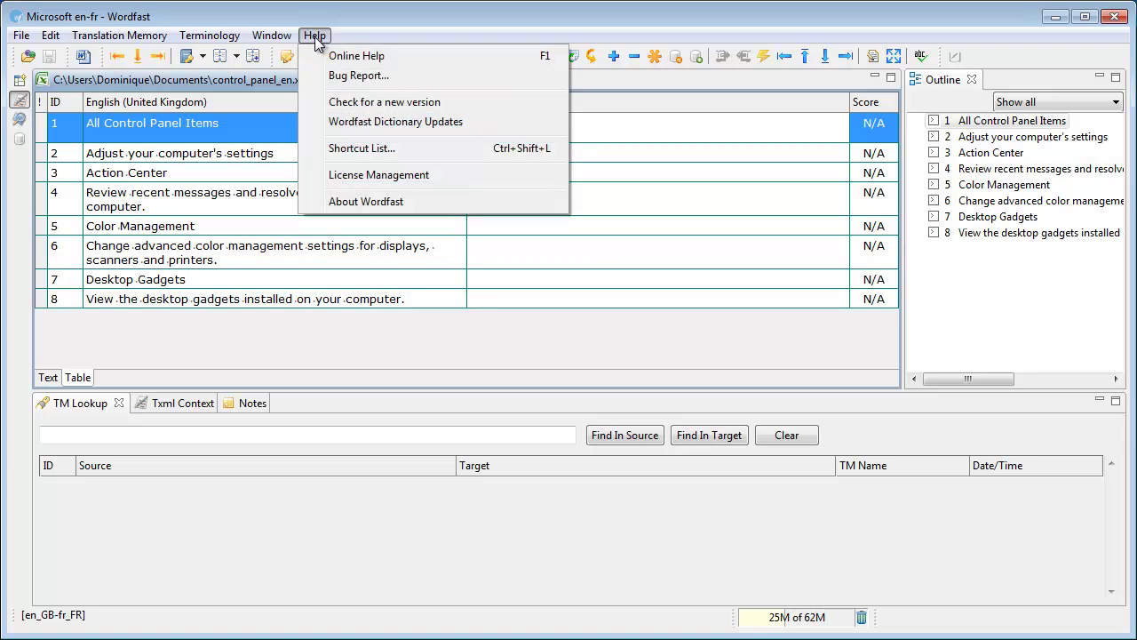
click(354, 202)
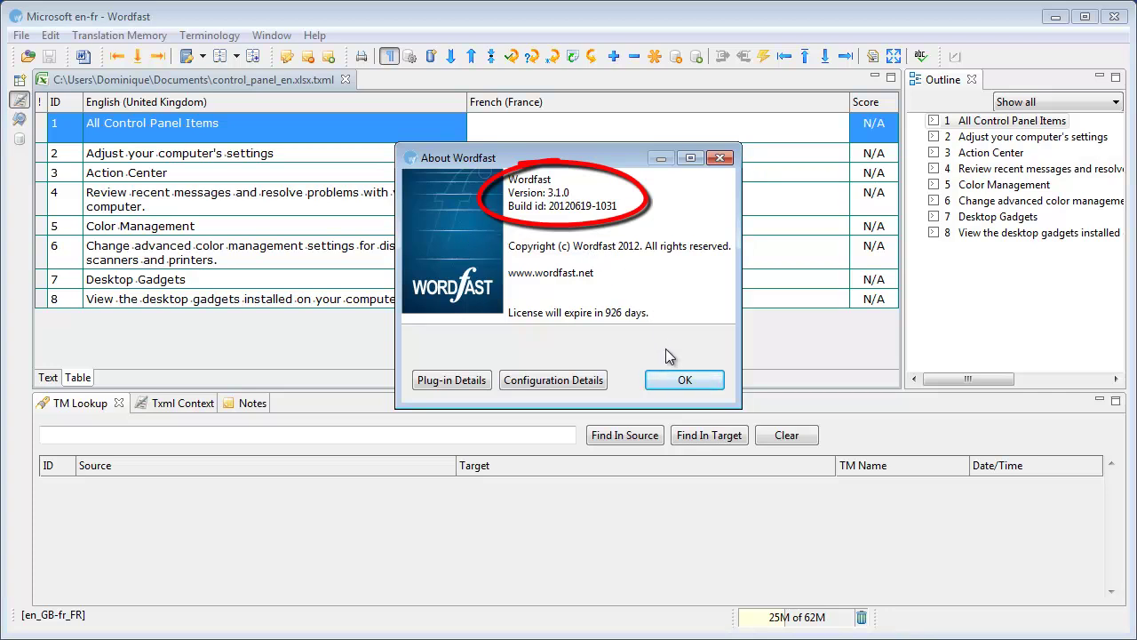
click(679, 380)
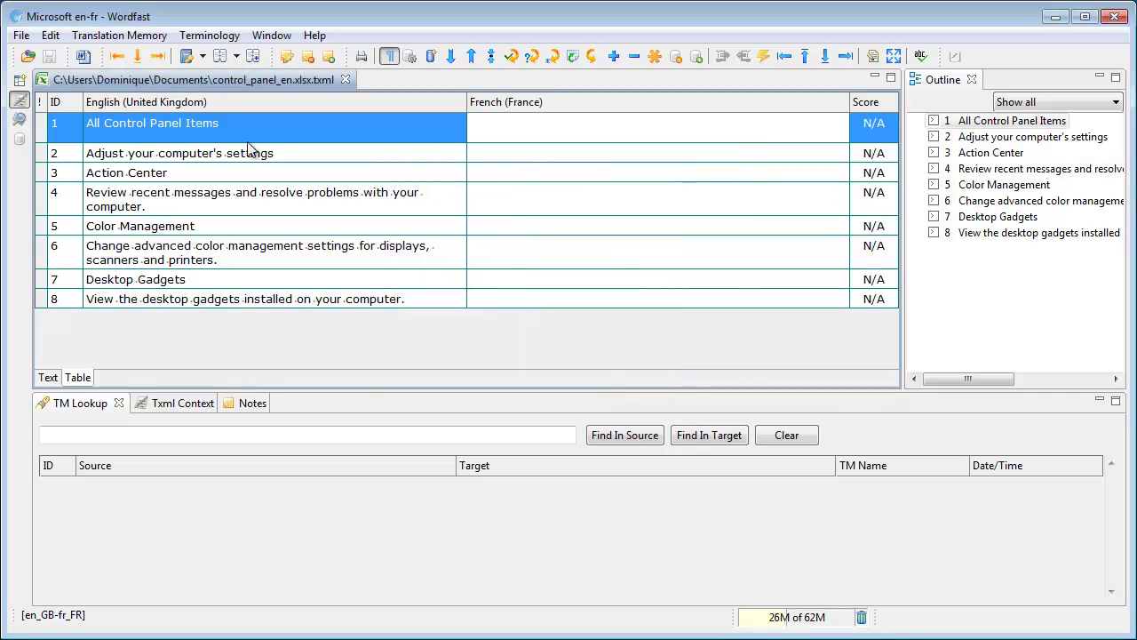
Step: Reopen Preferences at Google Translate, where Google is enabled but no longer primary
click(51, 35)
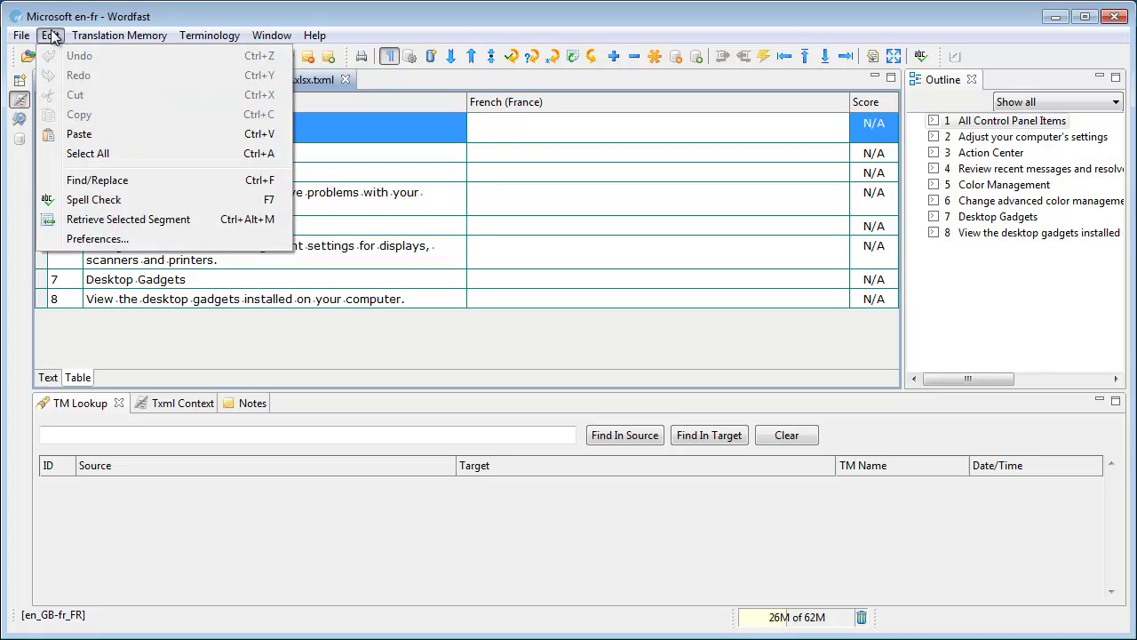
click(99, 239)
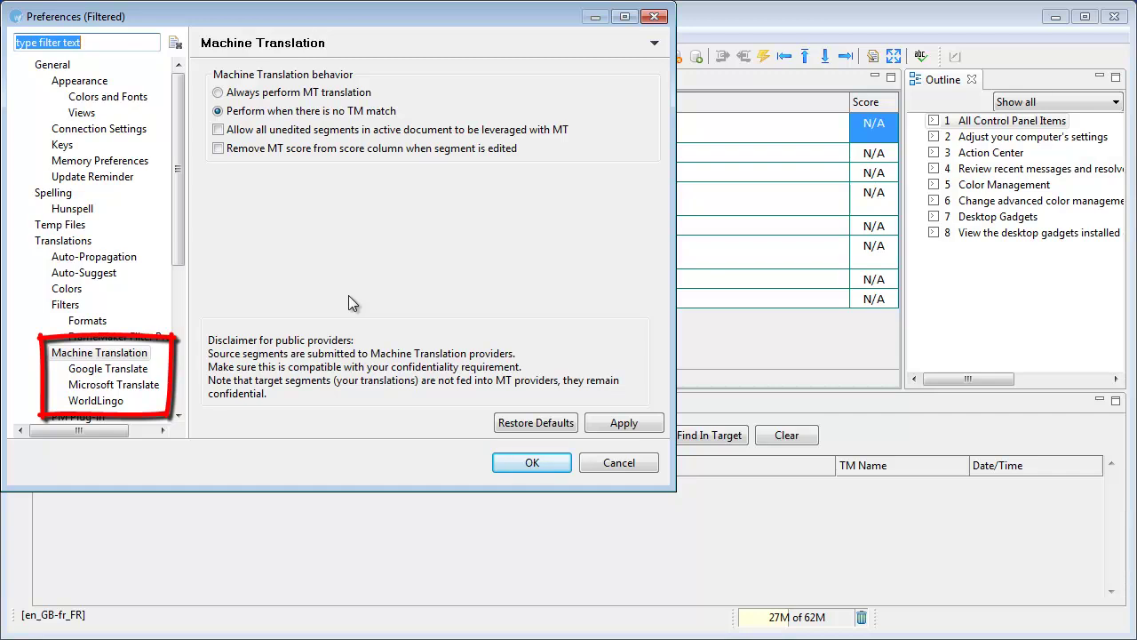
click(86, 368)
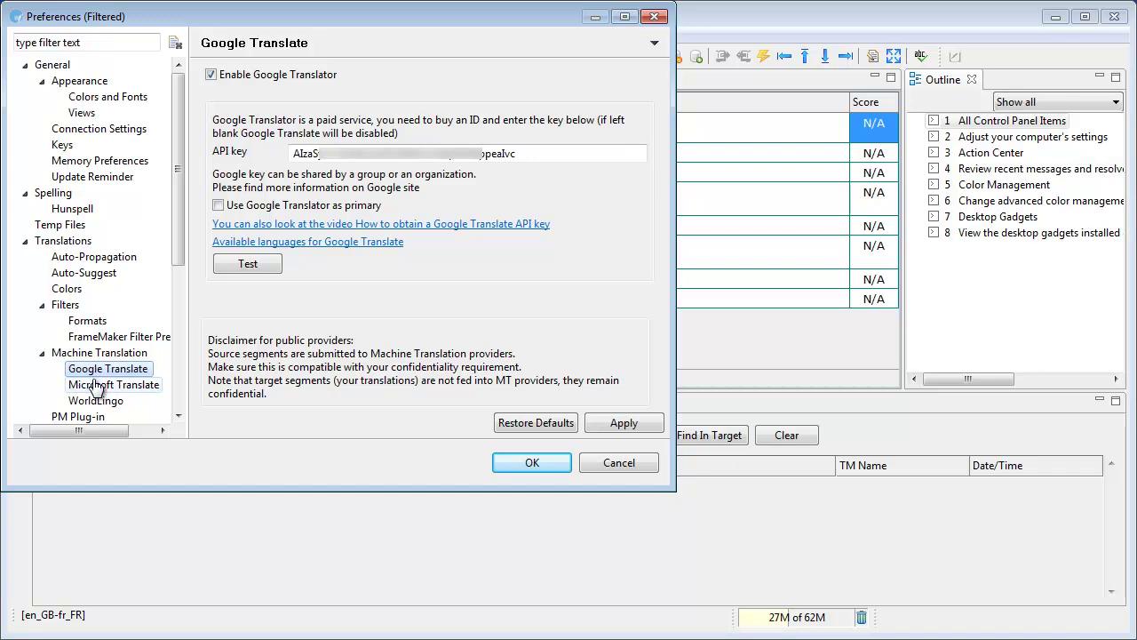
Step: Check the Microsoft Translate page, then the WorldLingo page, where WorldLingo is enabled, not primary
click(95, 389)
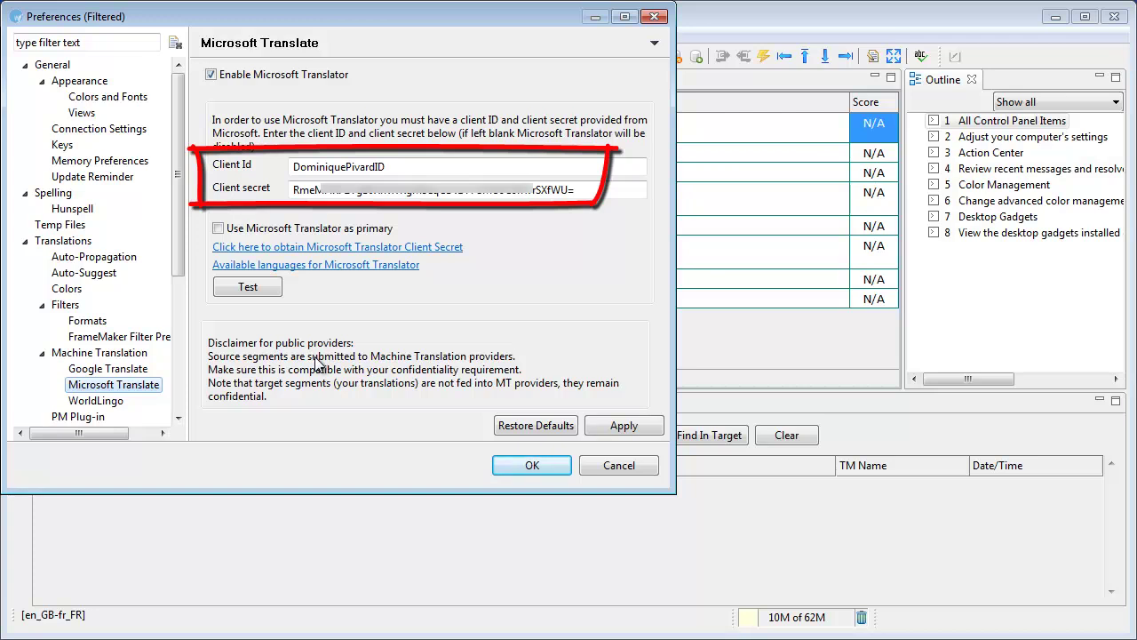
click(122, 403)
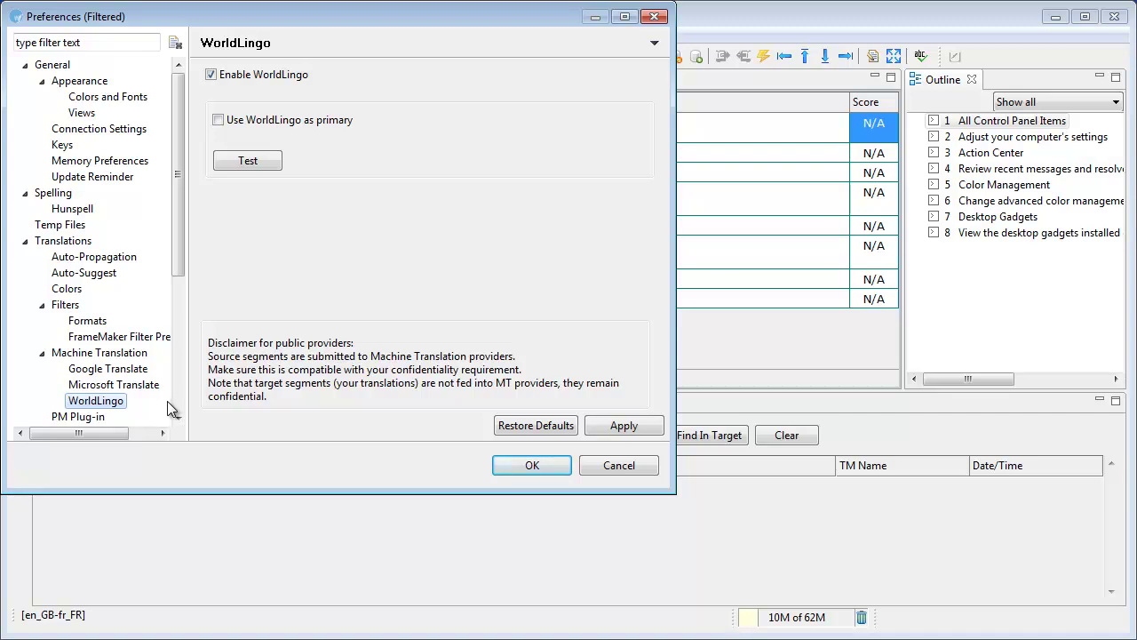
Step: Make Microsoft Translator the primary MT engine and save the preferences
click(125, 387)
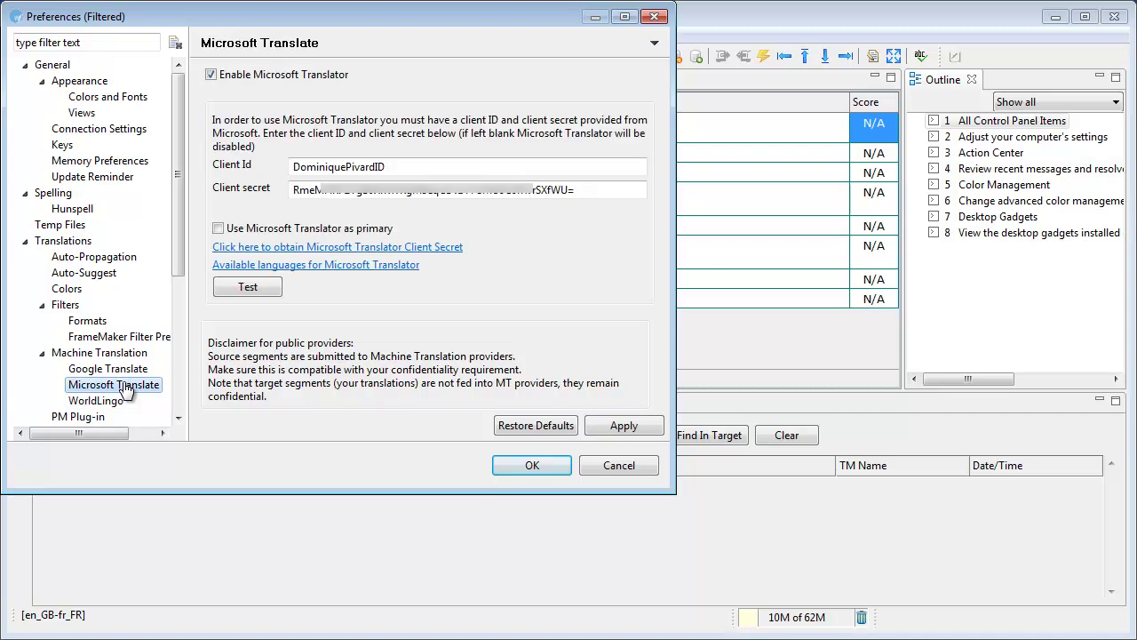
click(219, 229)
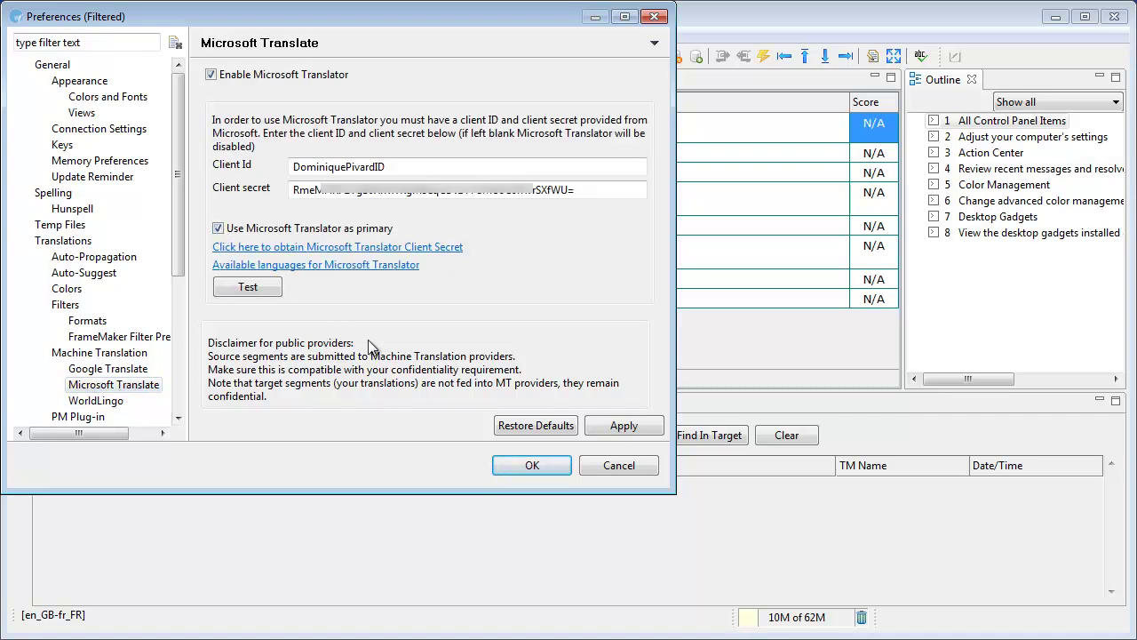
click(530, 467)
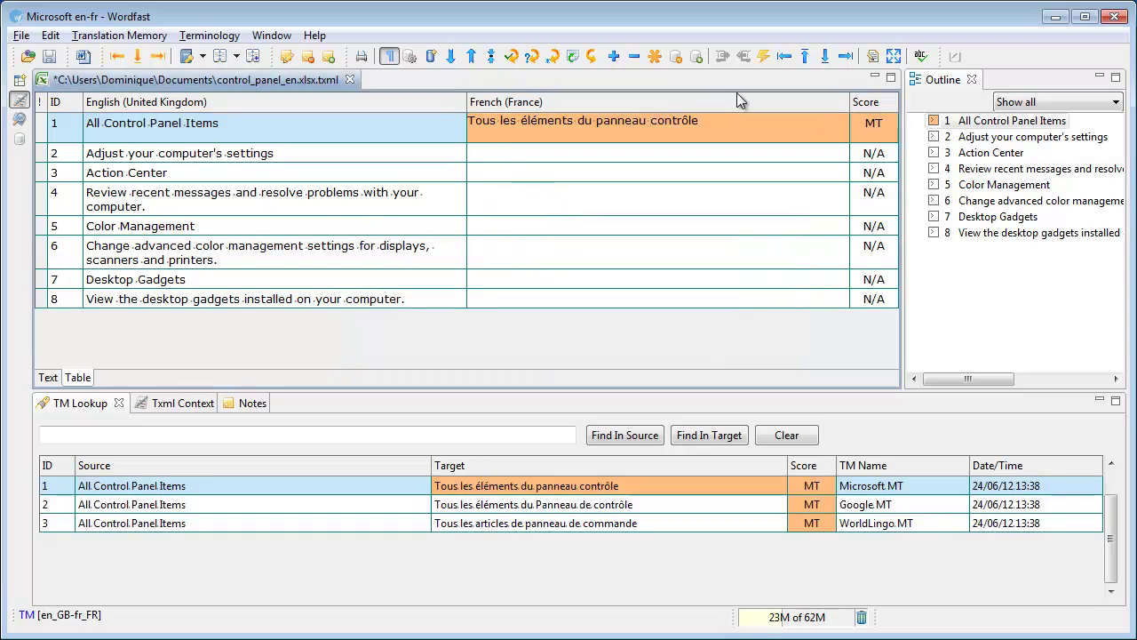
Step: Correct segment 1 to 'Tous les éléments du panneau de configuration' and confirm it
text(de confi)
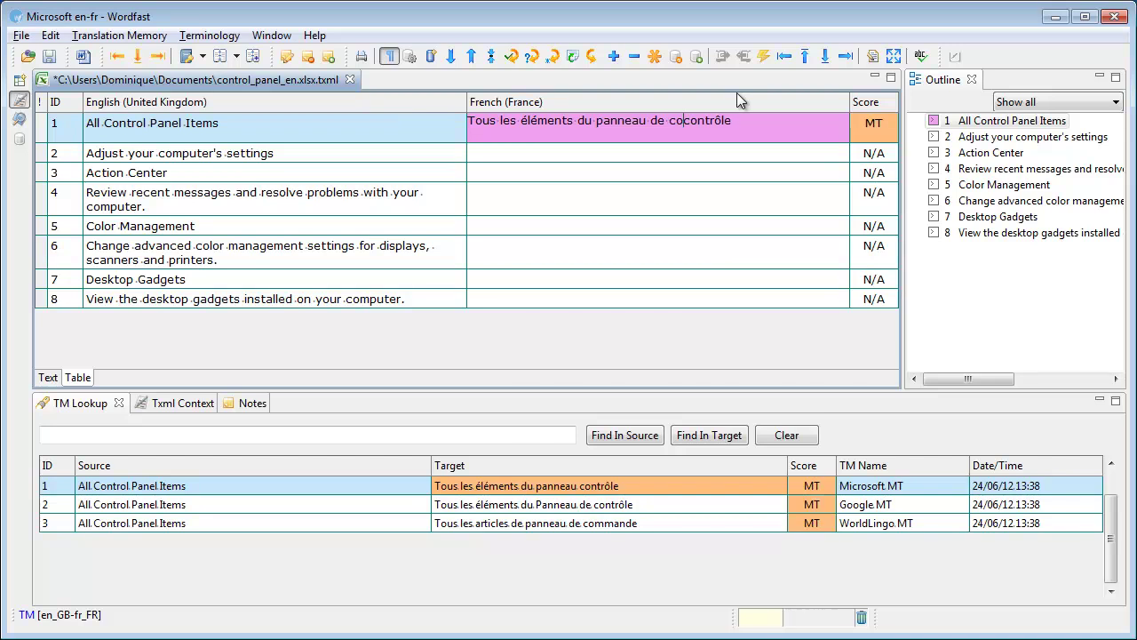
text(guration)
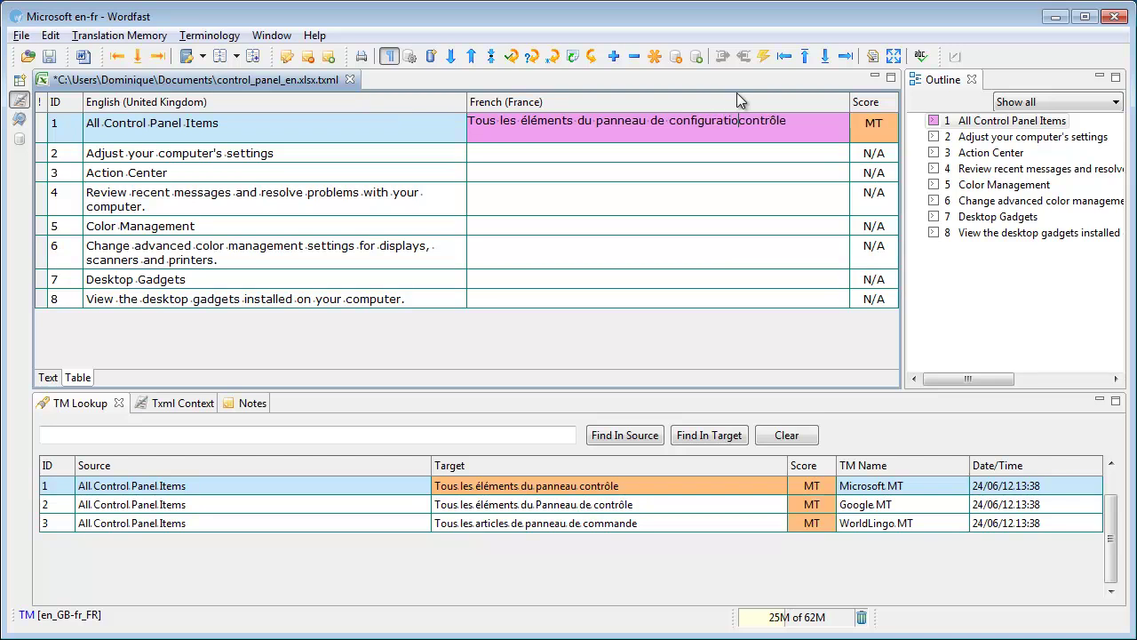
key(Delete)
key(Delete)
key(Delete)
key(Delete)
key(Delete)
key(Delete)
key(alt+Down)
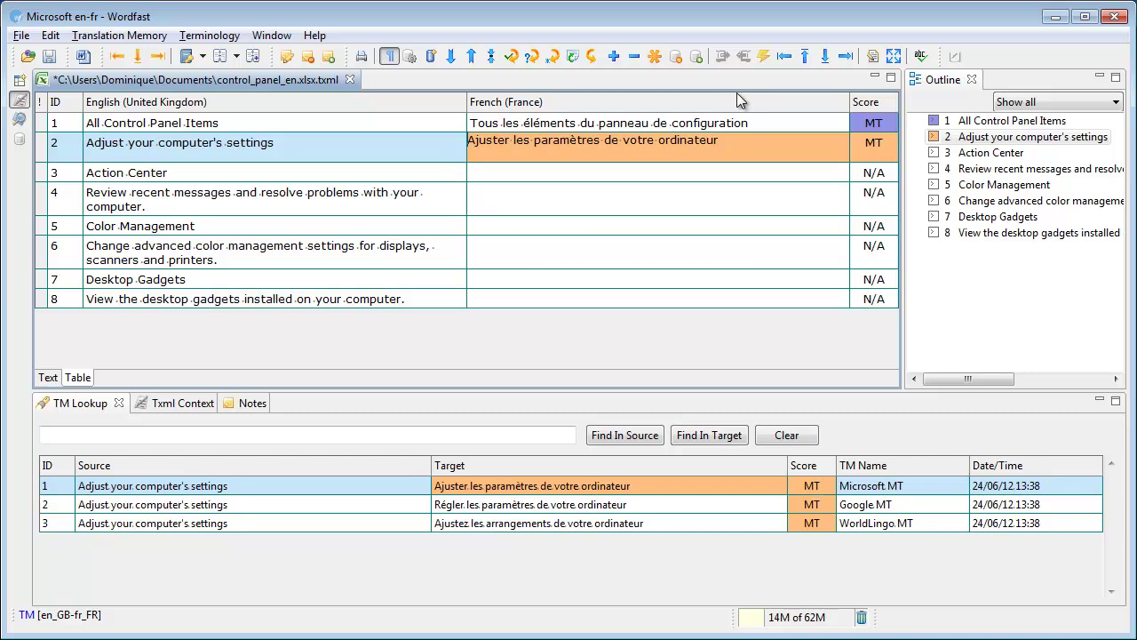
Step: Confirm segments 2 through 5 with their Microsoft MT French translations
key(alt+Down)
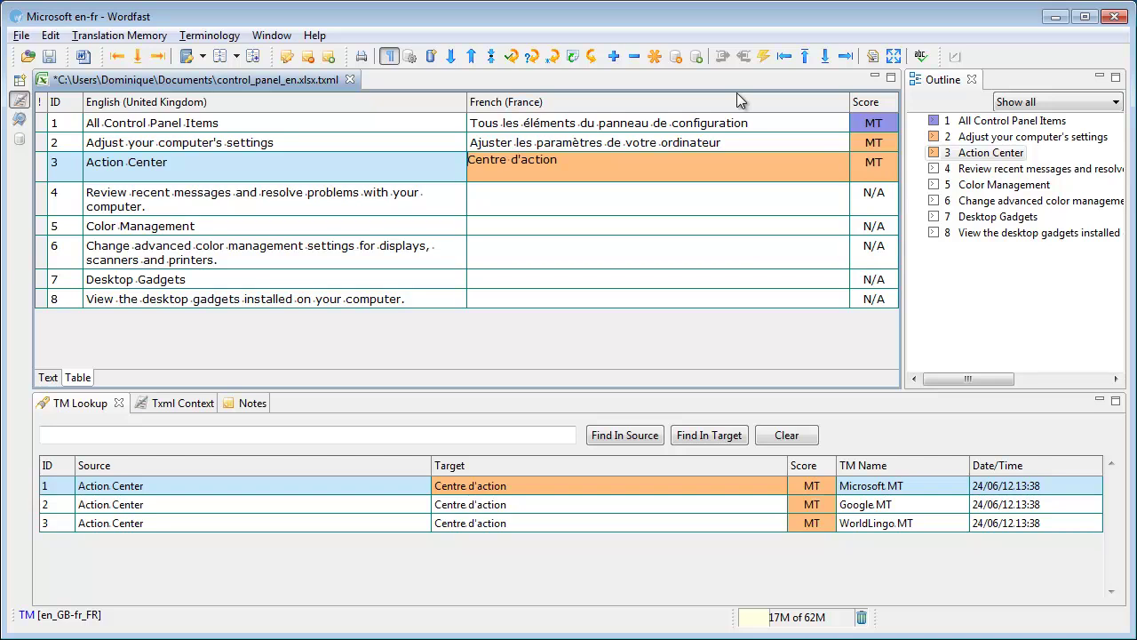
key(alt+Down)
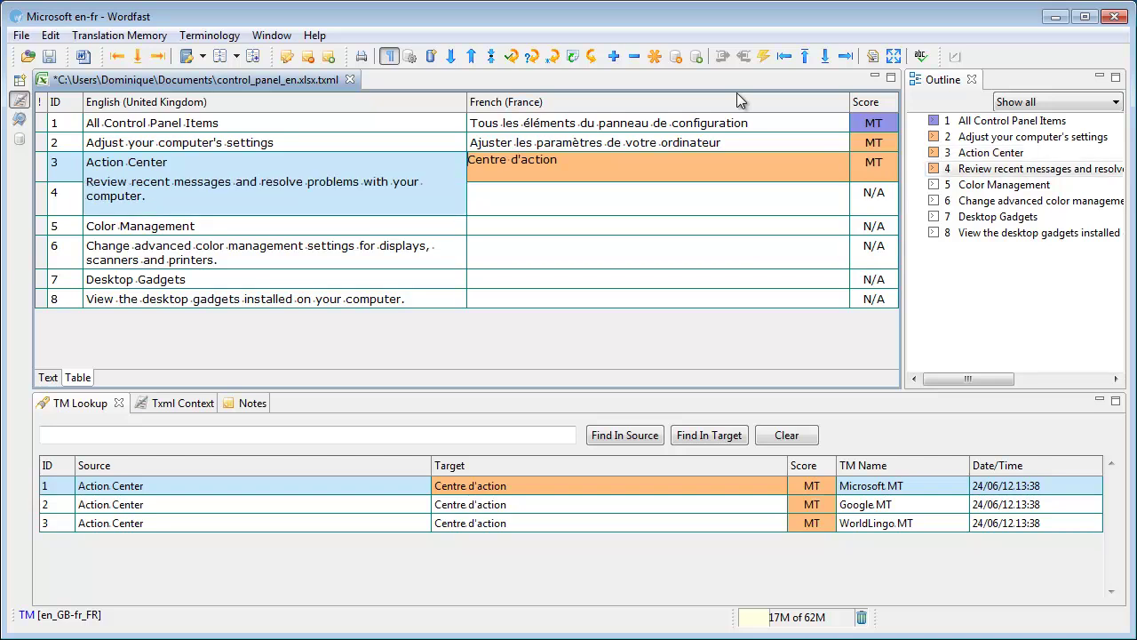
key(alt)
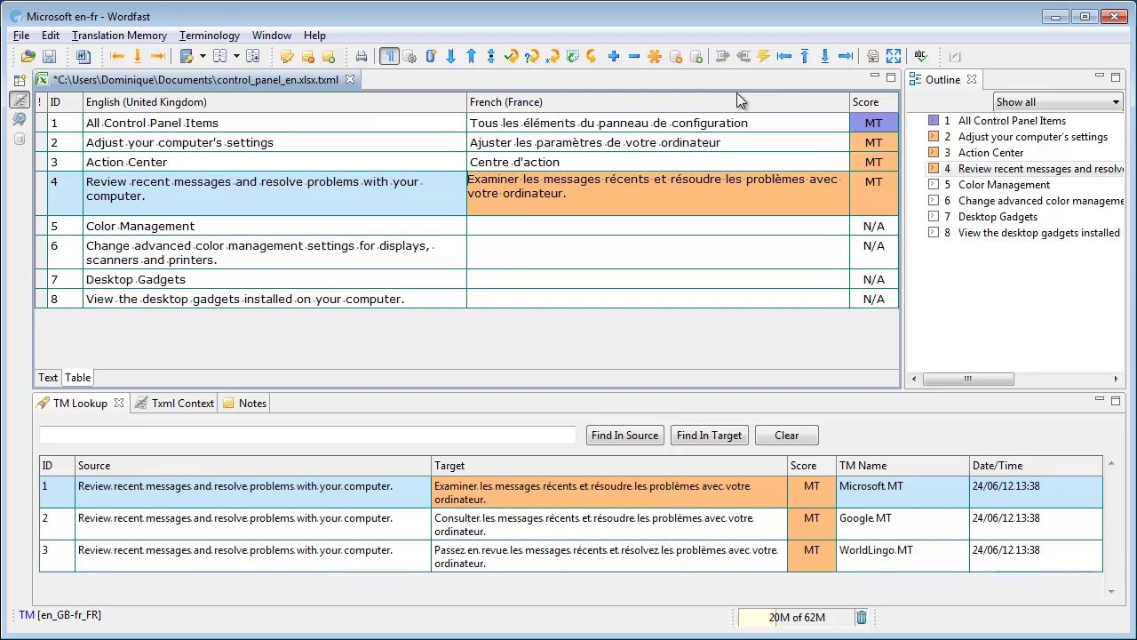
key(alt+Down)
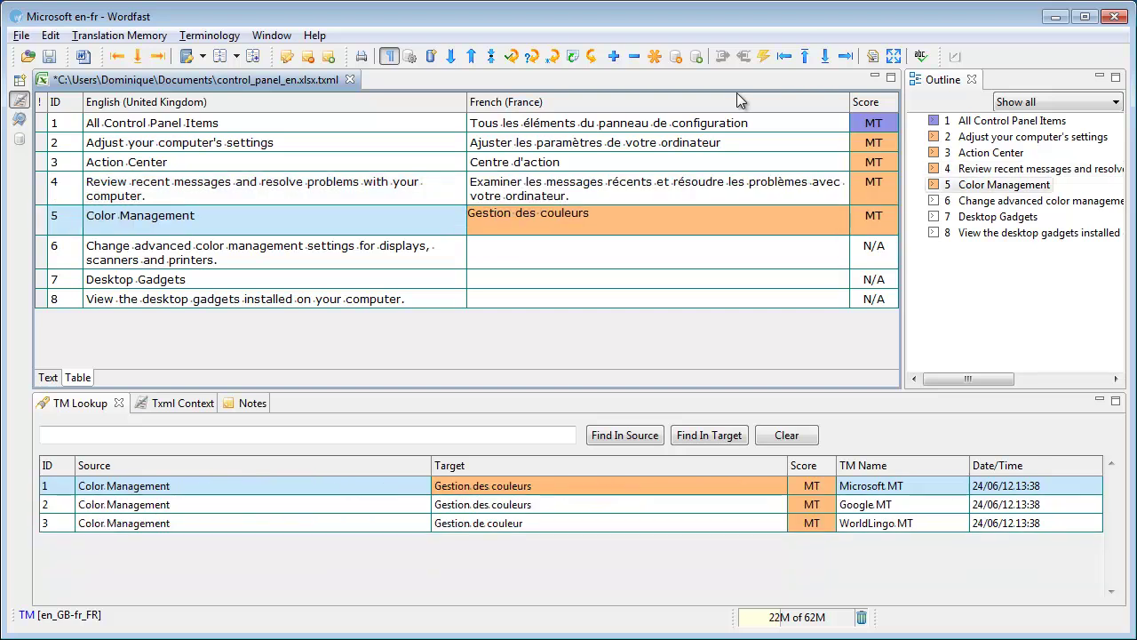
key(alt+Down)
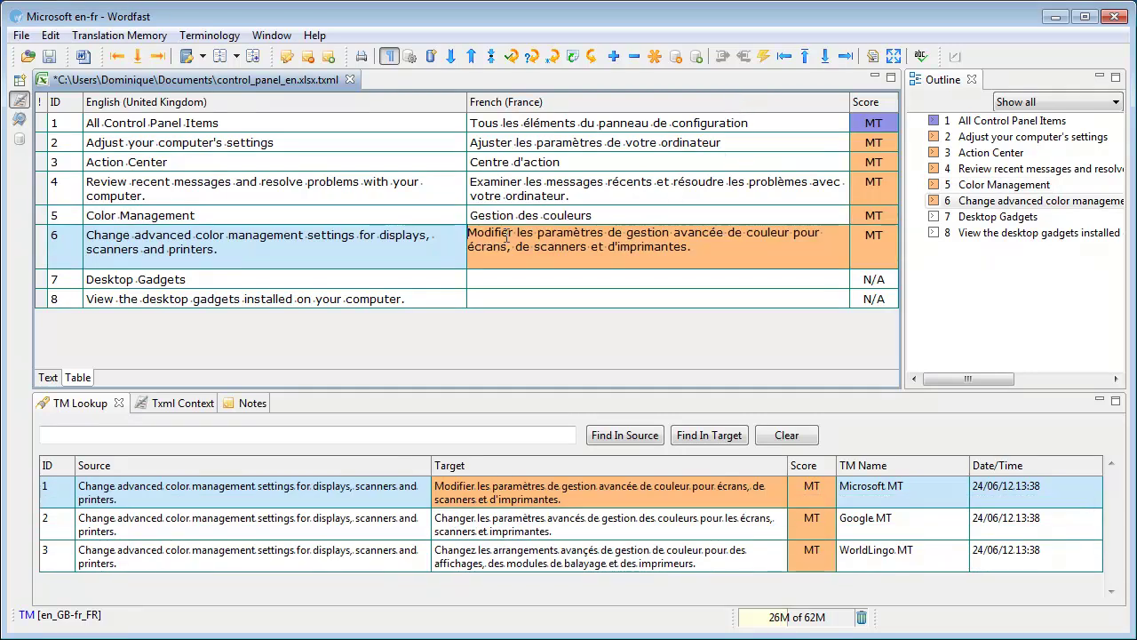
Step: Edit segment 6 to read 'pour les écrans, scanners et imprimantes' and confirm it
click(479, 249)
text(les)
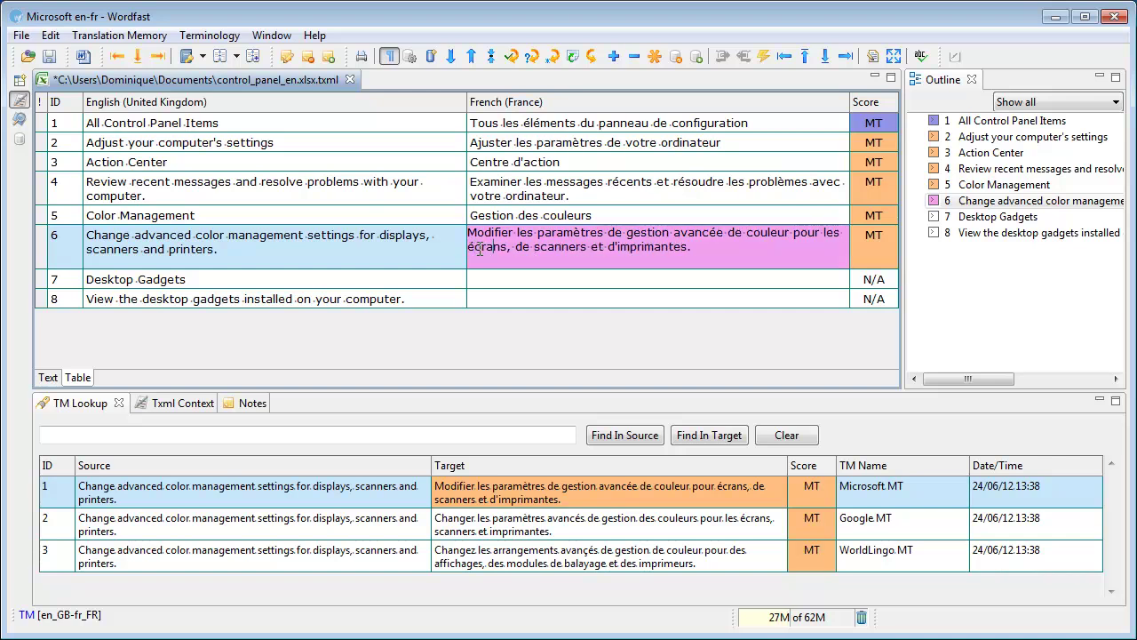
key(Delete)
key(Delete)
key(Delete)
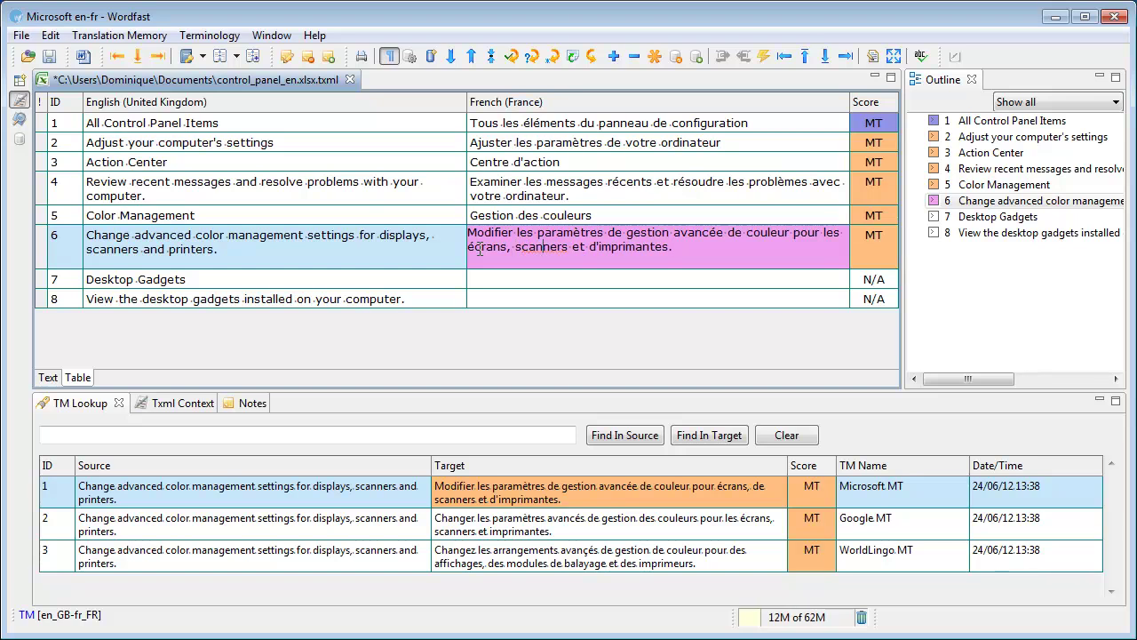
key(Delete)
key(Delete)
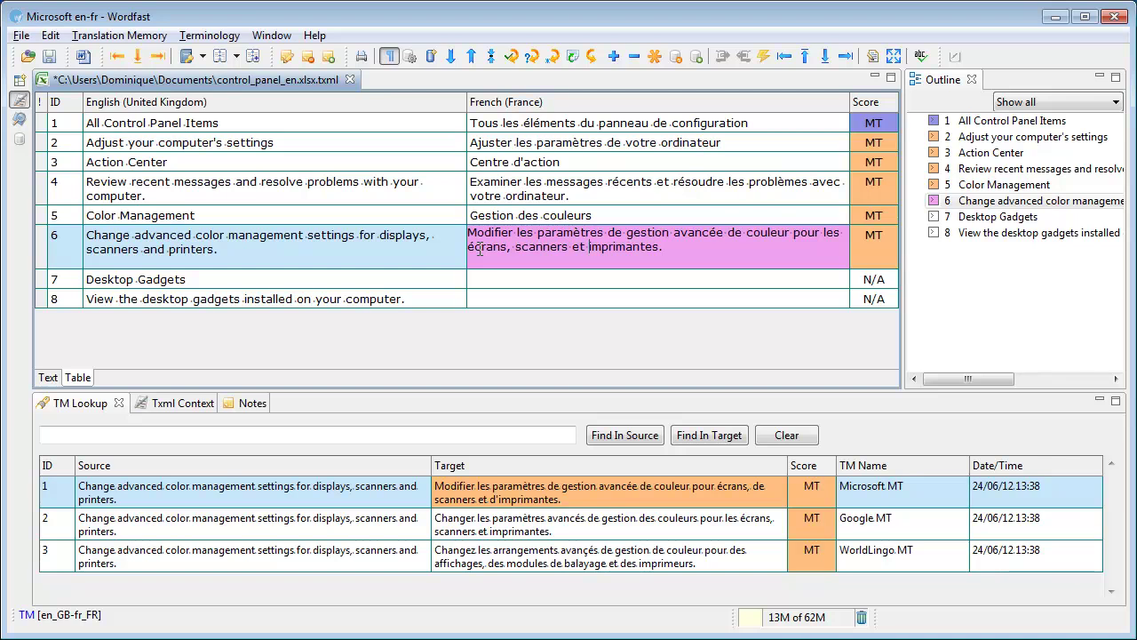
key(alt+Down)
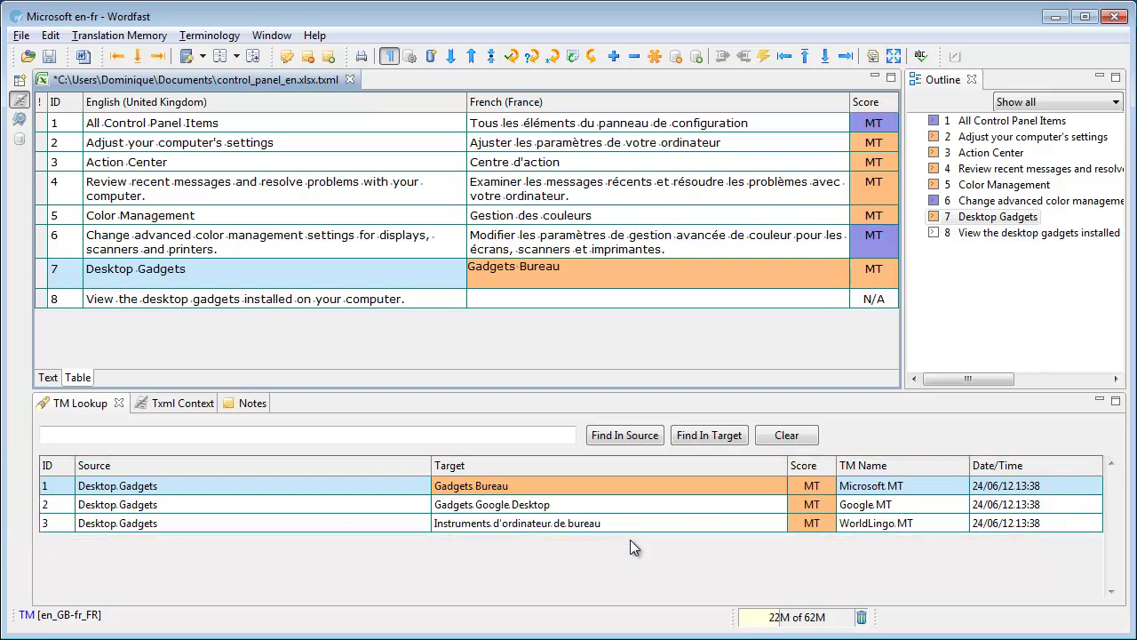
Step: Confirm segment 7 as 'Gadgets Bureau' and move to segment 8
key(alt+Down)
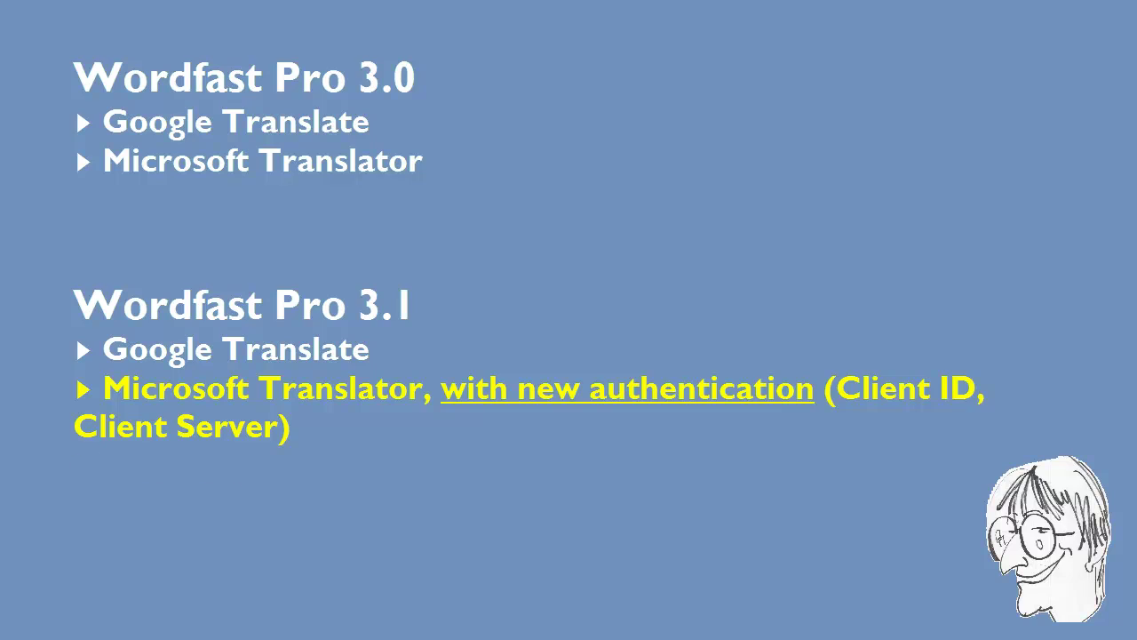
Step: Advance past the Worldlingo bullet and the 'Thank you!' slide to the final Like slide
key(Right)
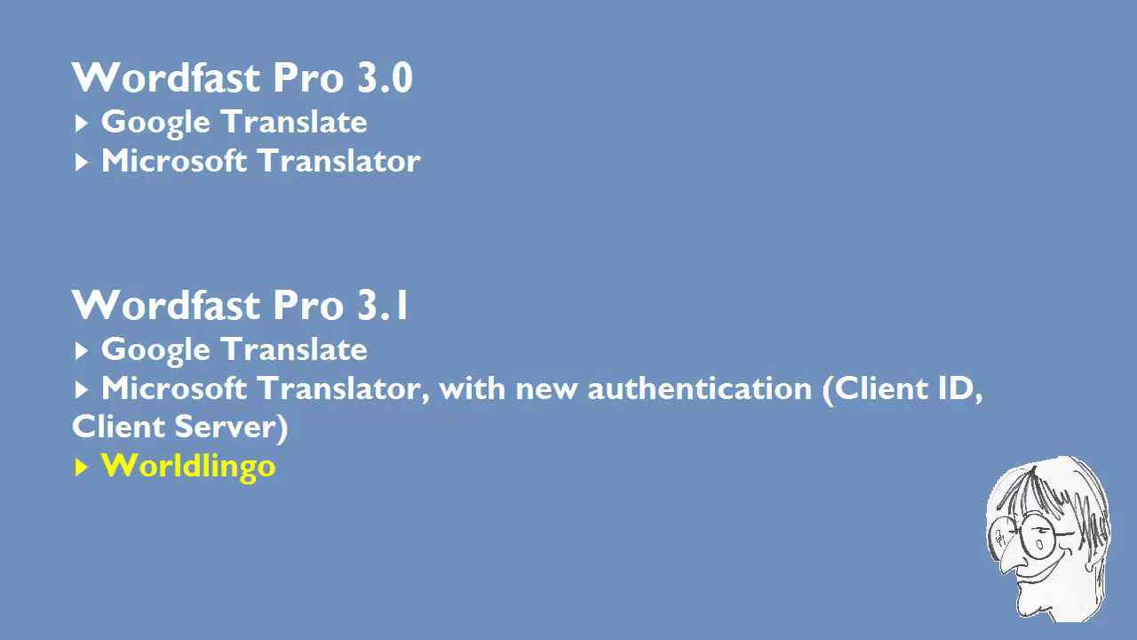
key(Right)
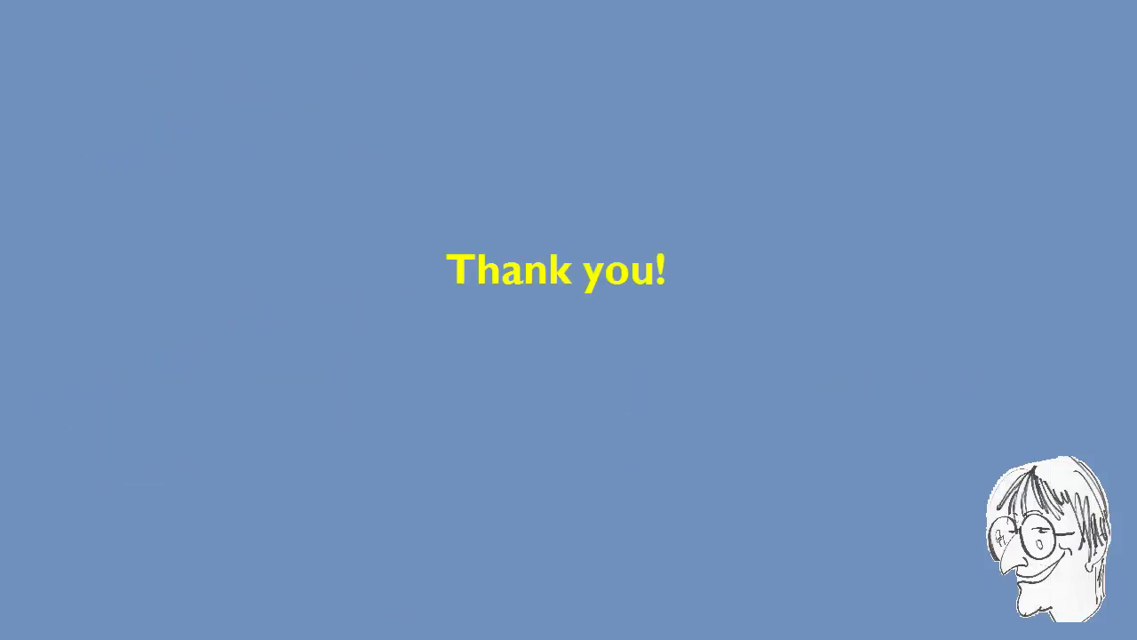
key(Right)
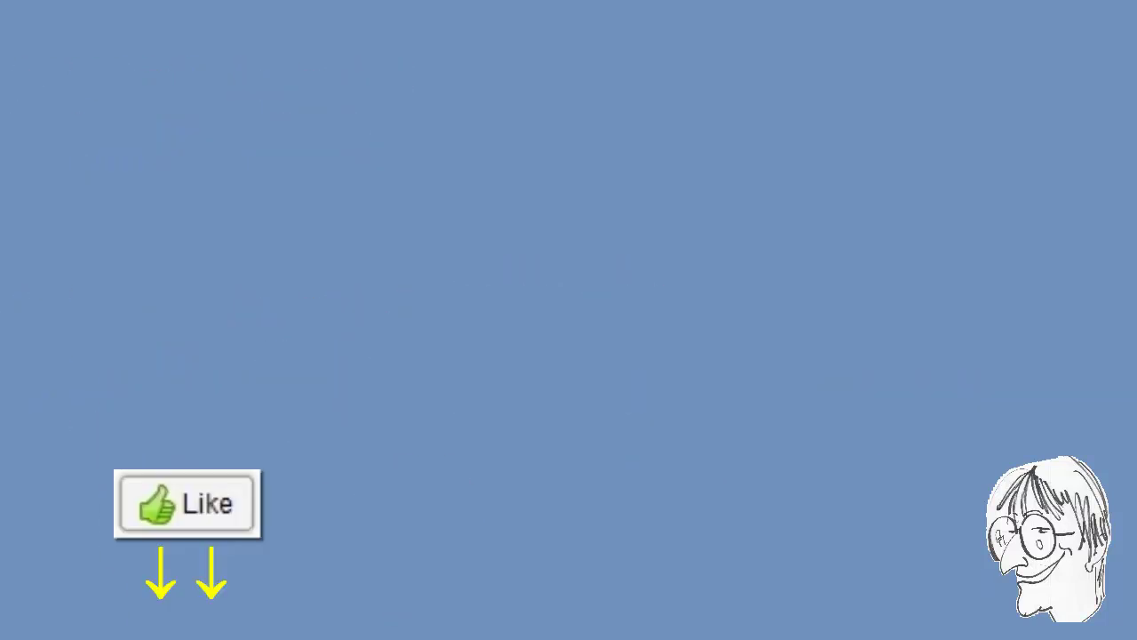